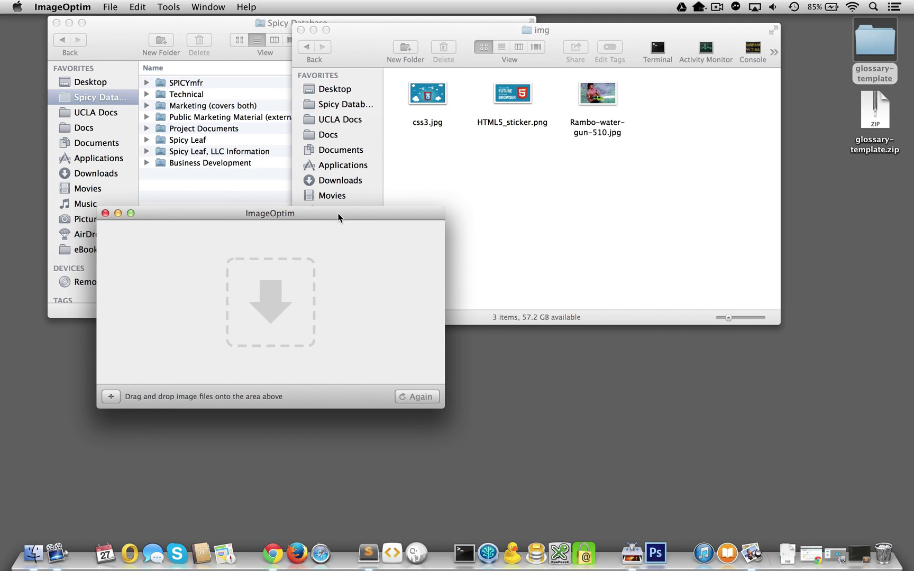
# Restore the minimized Chrome window showing the imageoptim.com homepage
pyautogui.click(811, 556)
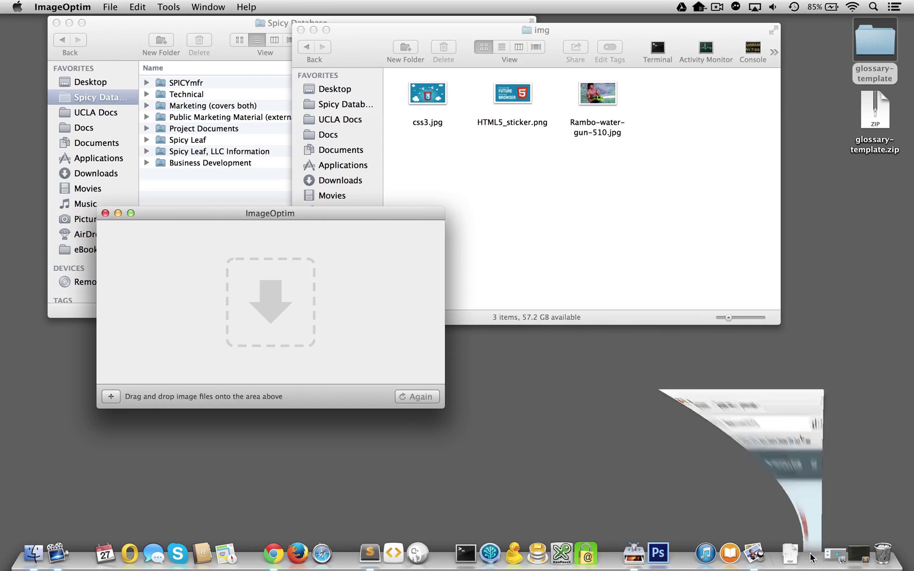
# Show the ImageOptim homepage tab, then narrow Chrome to reveal the ImageOptim and Finder windows
pyautogui.click(292, 30)
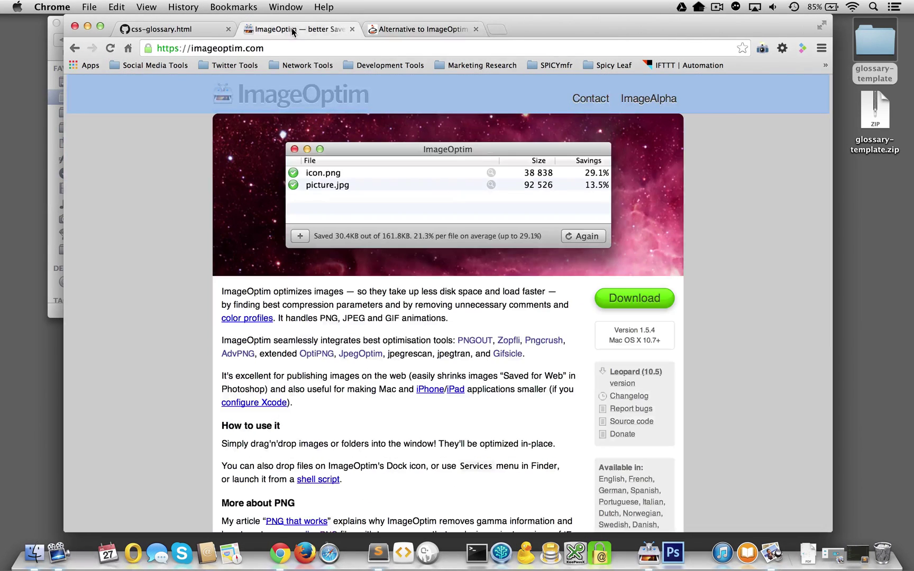
pyautogui.scroll(1, 330, 363)
pyautogui.scroll(1, 329, 363)
pyautogui.moveTo(65, 30); pyautogui.dragTo(283, 9)
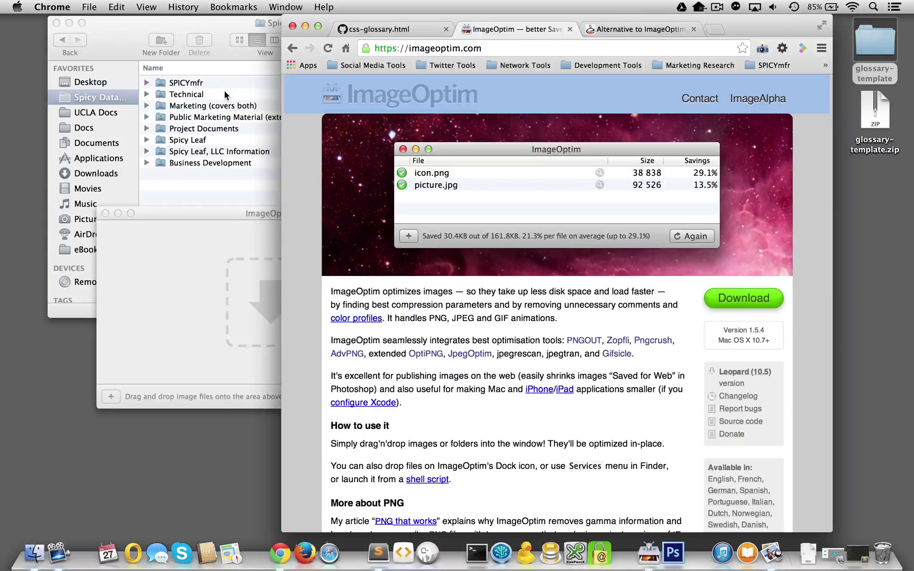
# Get Info on the three img images (61, 85, 108 KB) and screenshot the css3.jpg info
pyautogui.click(156, 263)
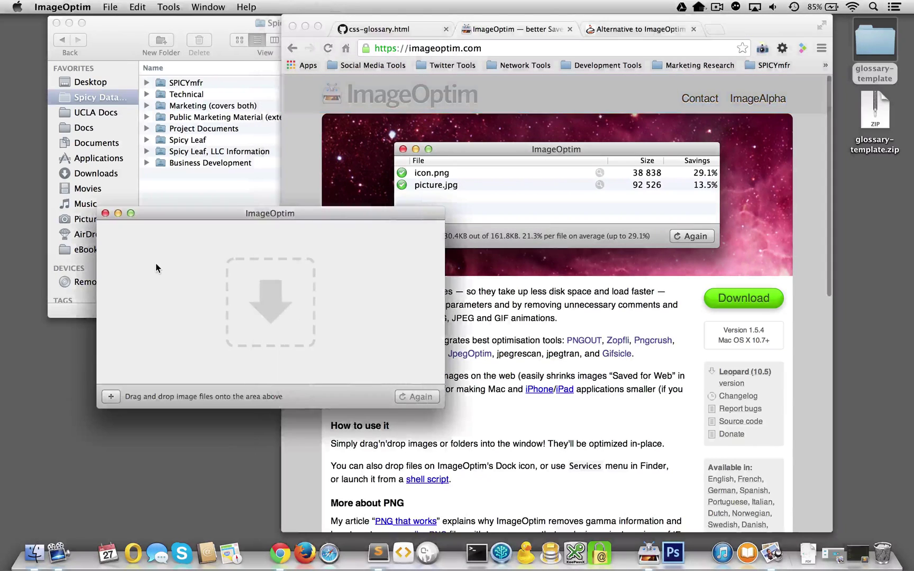
pyautogui.click(43, 559)
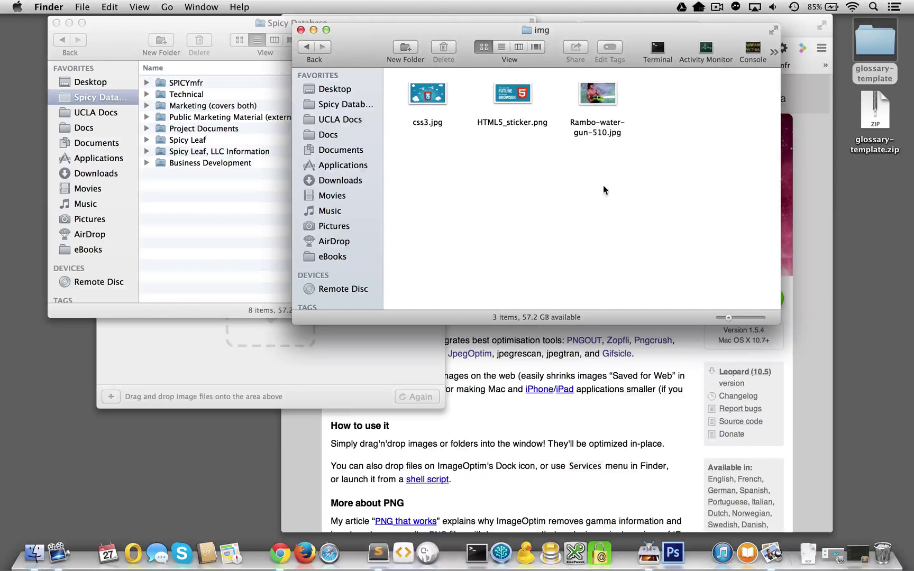
pyautogui.moveTo(640, 190); pyautogui.dragTo(408, 91)
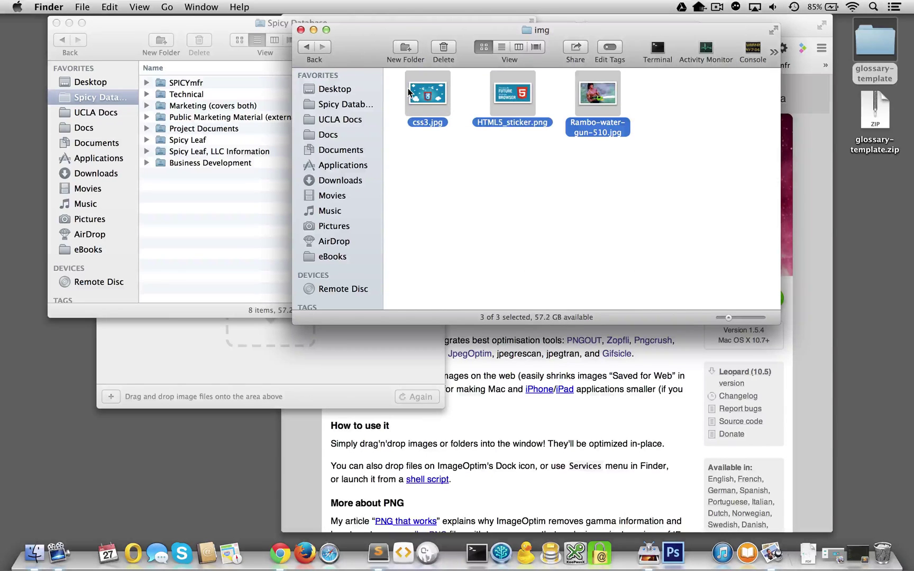
pyautogui.press('super+i')
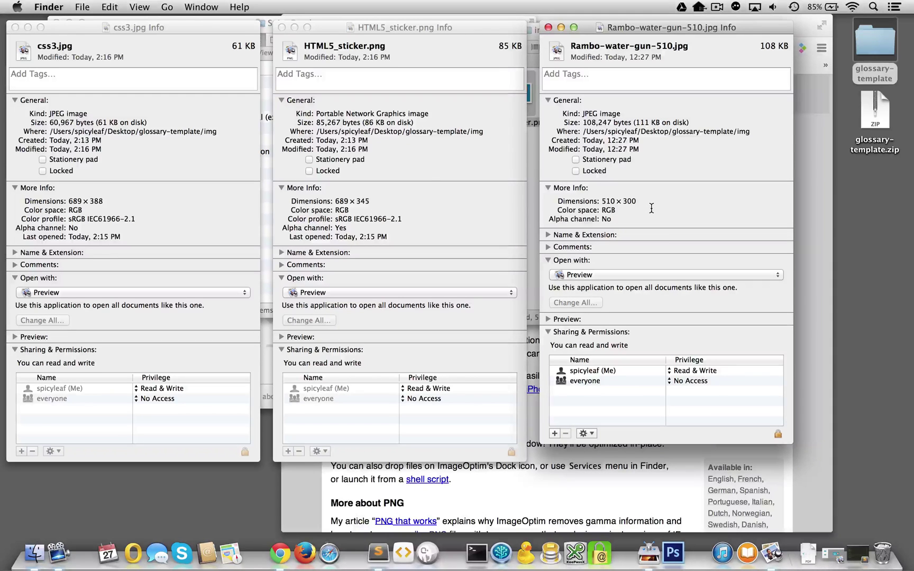
pyautogui.press('super+shift+4')
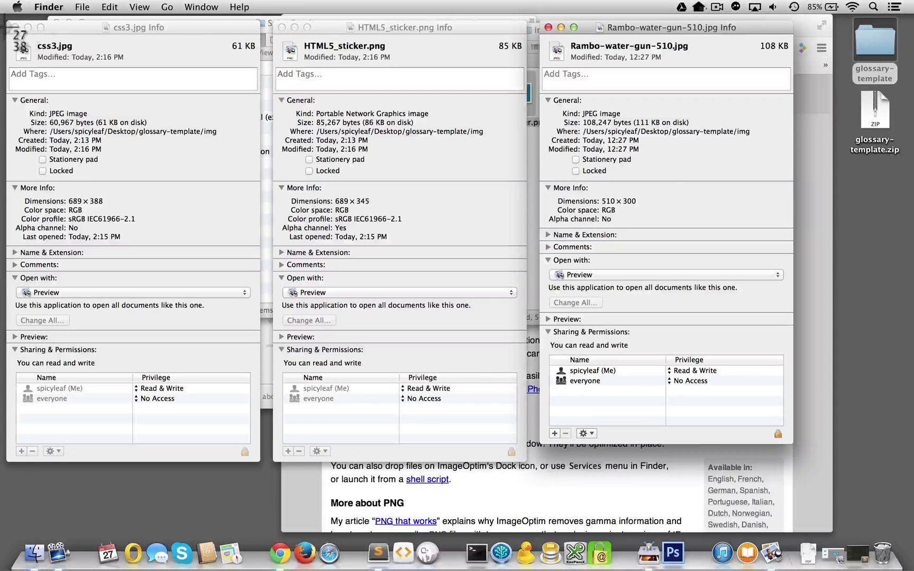
pyautogui.moveTo(1, 16); pyautogui.dragTo(790, 467)
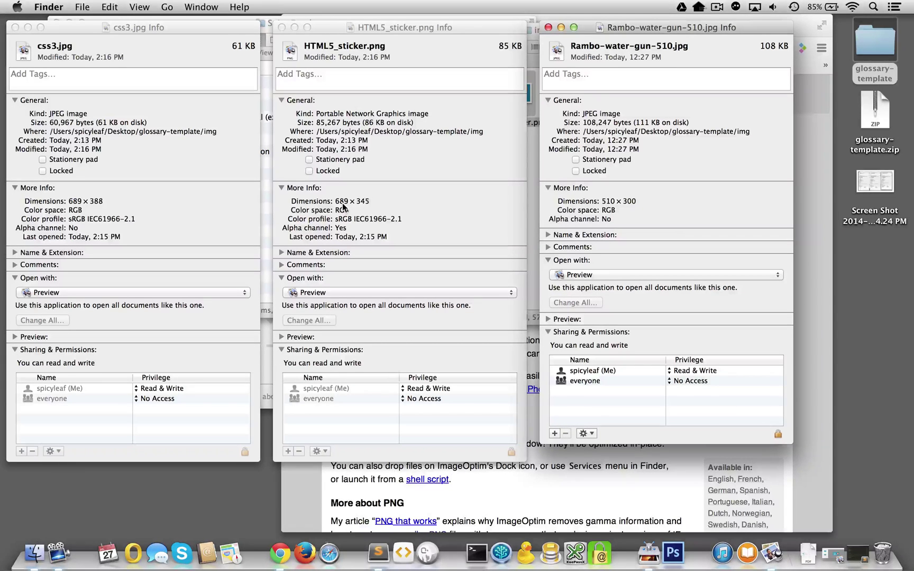
# Bring up the css-glossary.html tab, close DevTools, scroll to the top and narrow Chrome
pyautogui.click(857, 552)
pyautogui.click(364, 299)
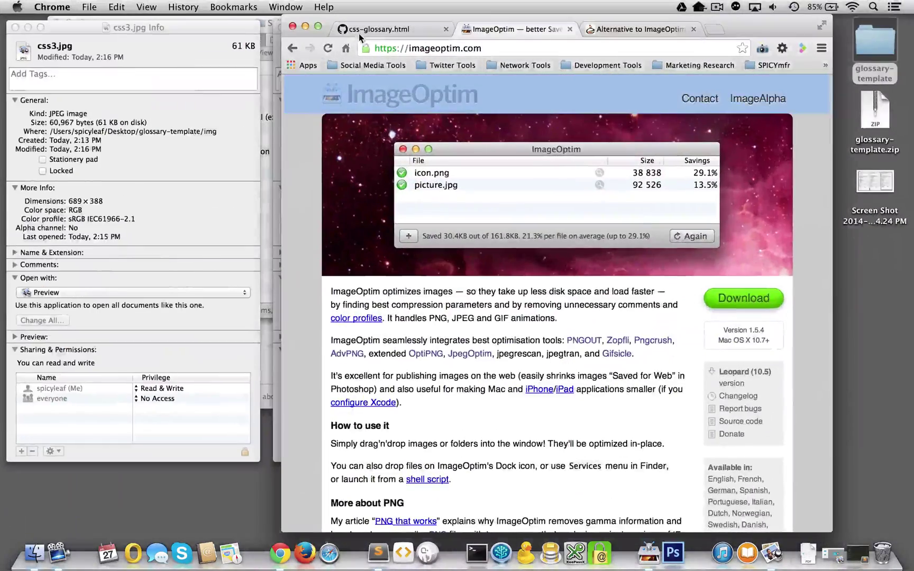
pyautogui.click(358, 33)
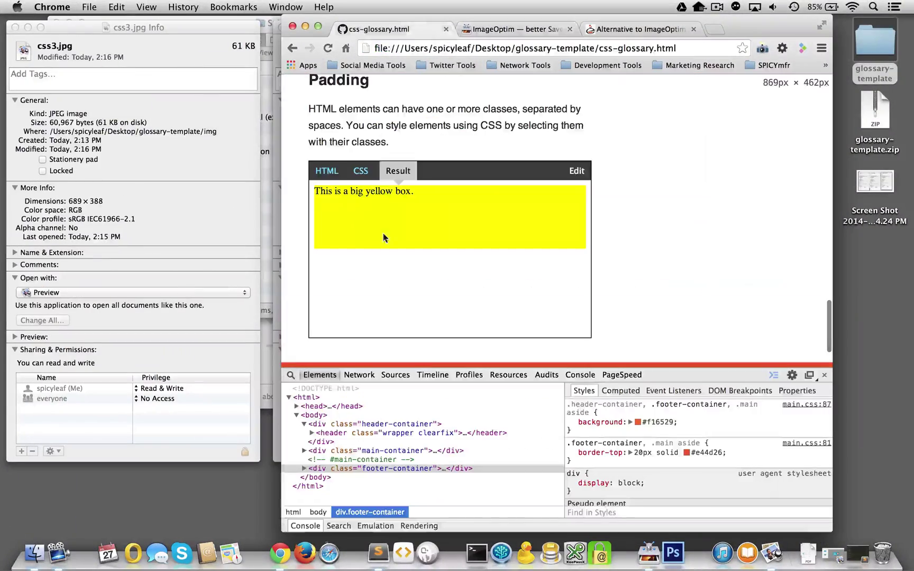
pyautogui.click(825, 375)
pyautogui.scroll(15, 726, 225)
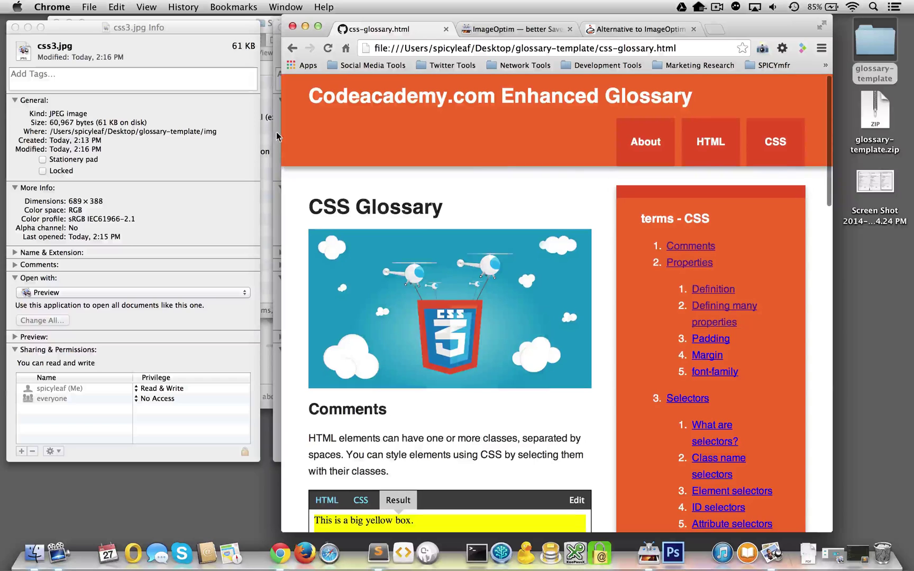
pyautogui.moveTo(279, 133); pyautogui.dragTo(349, 124)
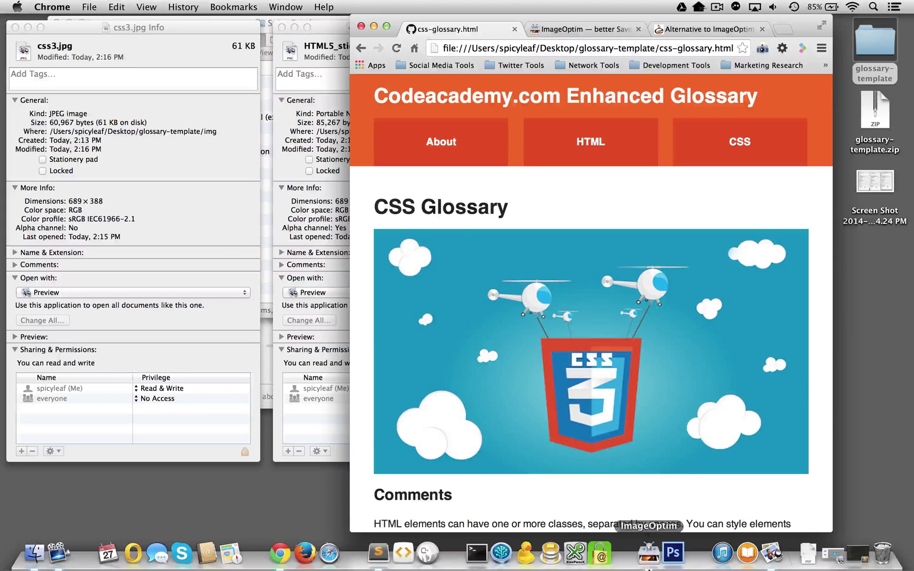
# Switch to ImageOptim and close the HTML5_sticker.png and Rambo-water-gun-510.jpg info windows
pyautogui.click(648, 565)
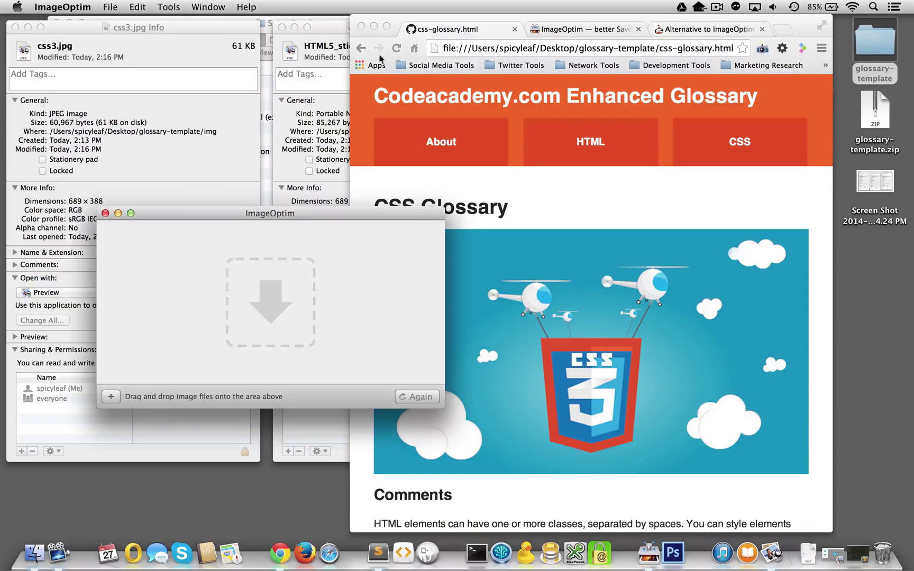
pyautogui.click(335, 39)
pyautogui.click(282, 27)
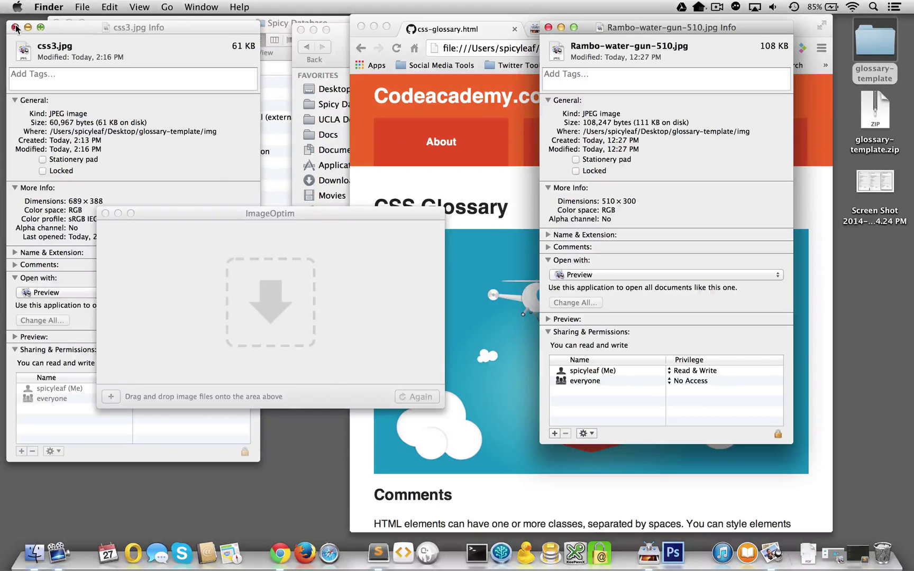
pyautogui.click(549, 27)
# Optimize the three images in ImageOptim, saving 44.2KB of 254.5KB (up to 33.9%)
pyautogui.press('super+a')
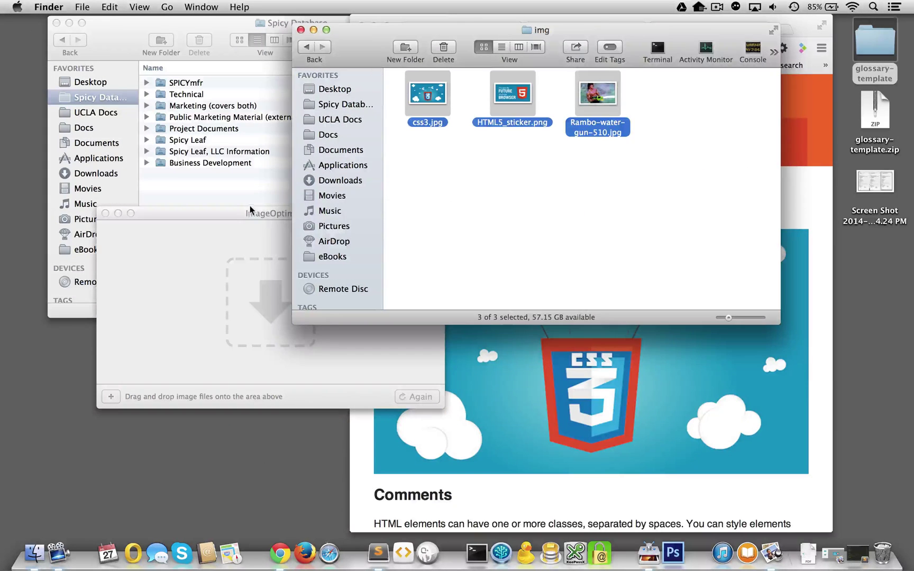
pyautogui.click(245, 211)
pyautogui.moveTo(245, 211); pyautogui.dragTo(192, 284)
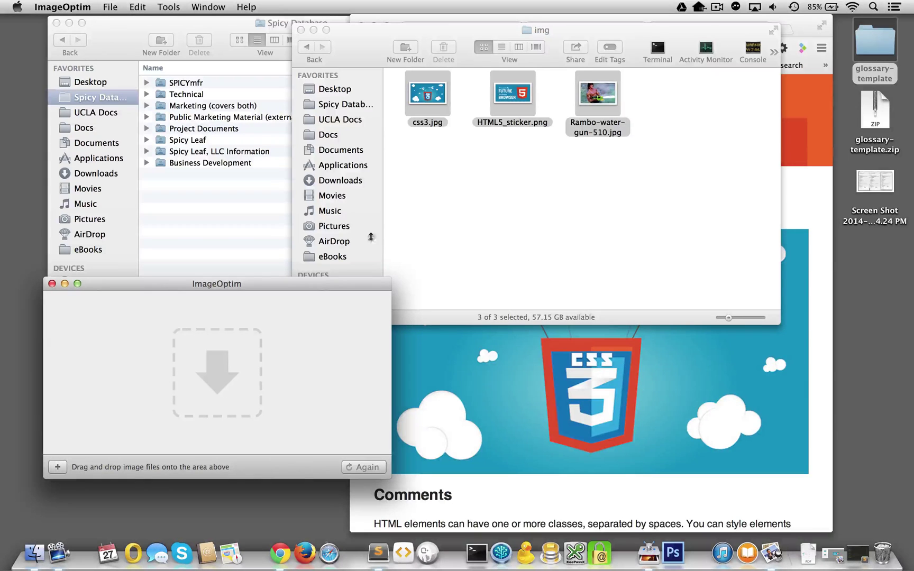
pyautogui.click(577, 129)
pyautogui.click(624, 200)
pyautogui.moveTo(626, 199); pyautogui.dragTo(219, 379)
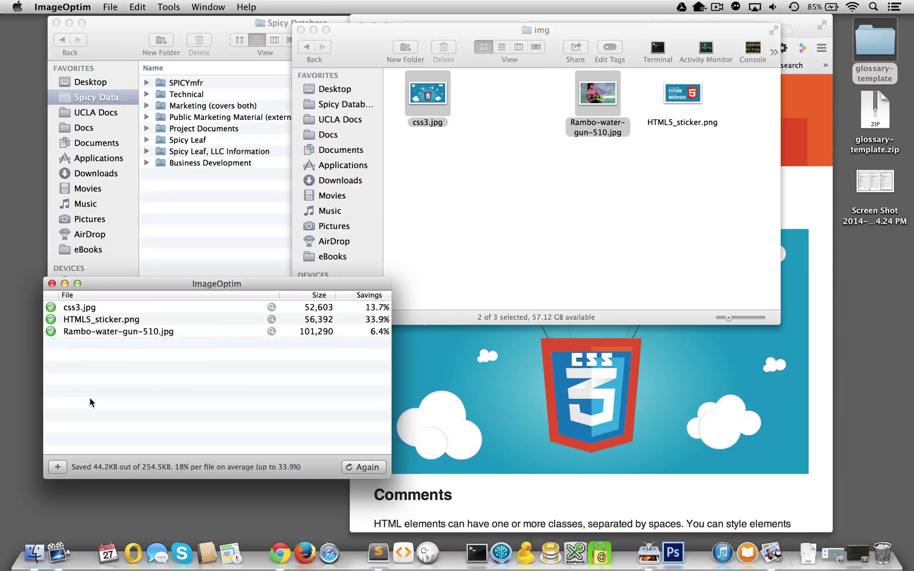
pyautogui.click(563, 414)
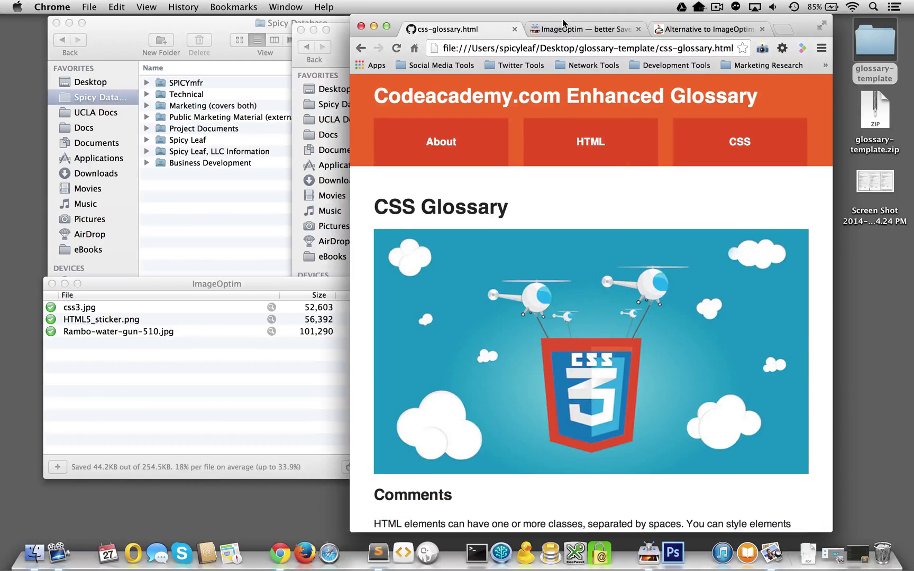
# Reload the HTML Glossary page, visit About Me (index.html), then return to the Finder img folder
pyautogui.moveTo(563, 22); pyautogui.dragTo(382, 6)
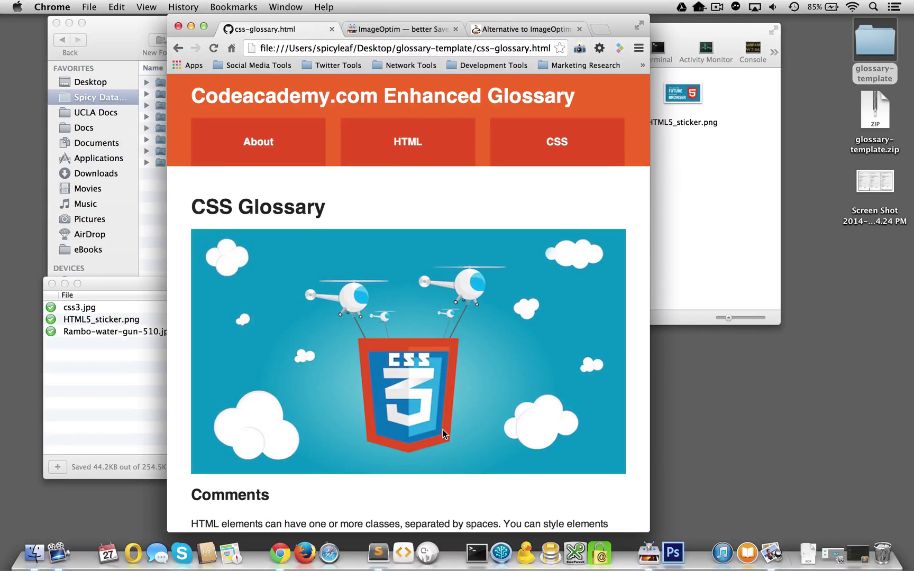
pyautogui.click(396, 151)
pyautogui.press('super+r')
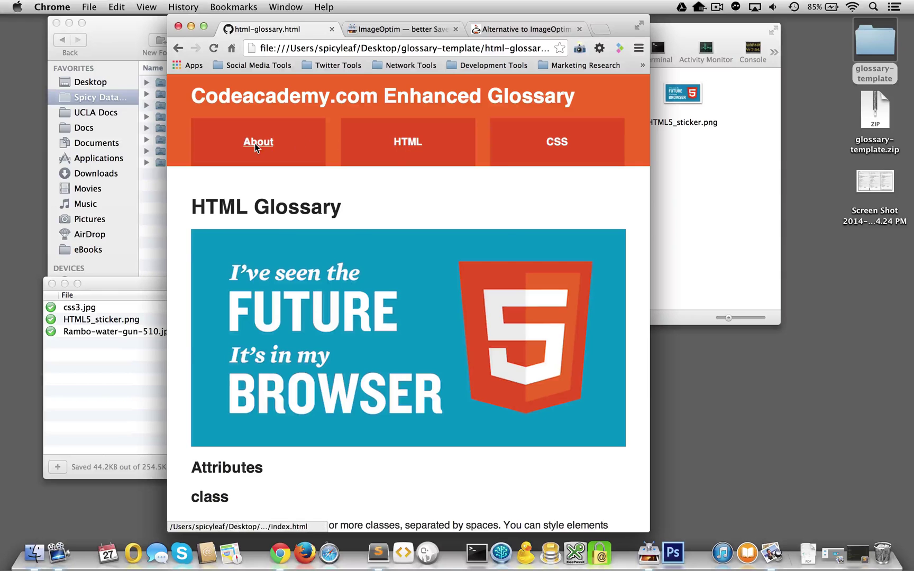
pyautogui.click(256, 145)
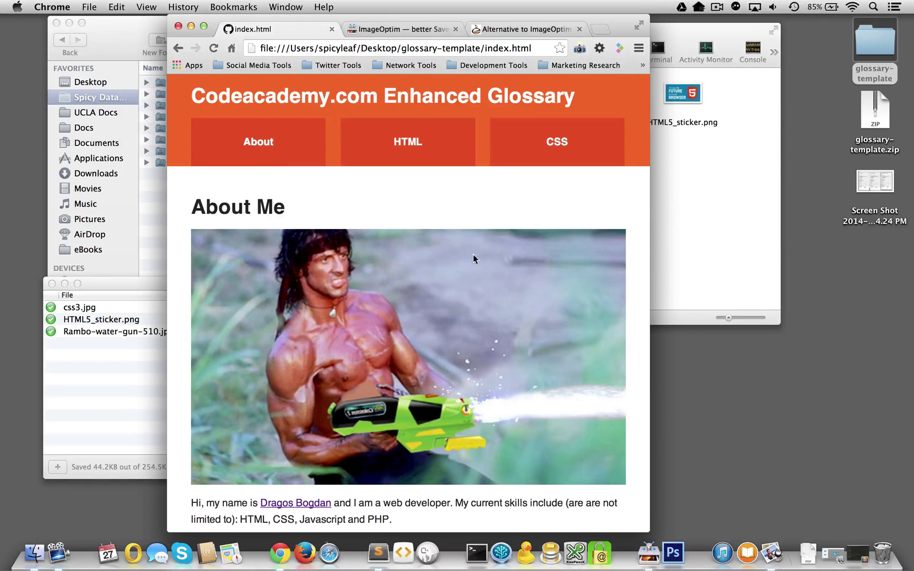
pyautogui.click(740, 280)
# Open info windows for the three images and the old-size screenshot in Preview below them
pyautogui.moveTo(740, 277); pyautogui.dragTo(404, 70)
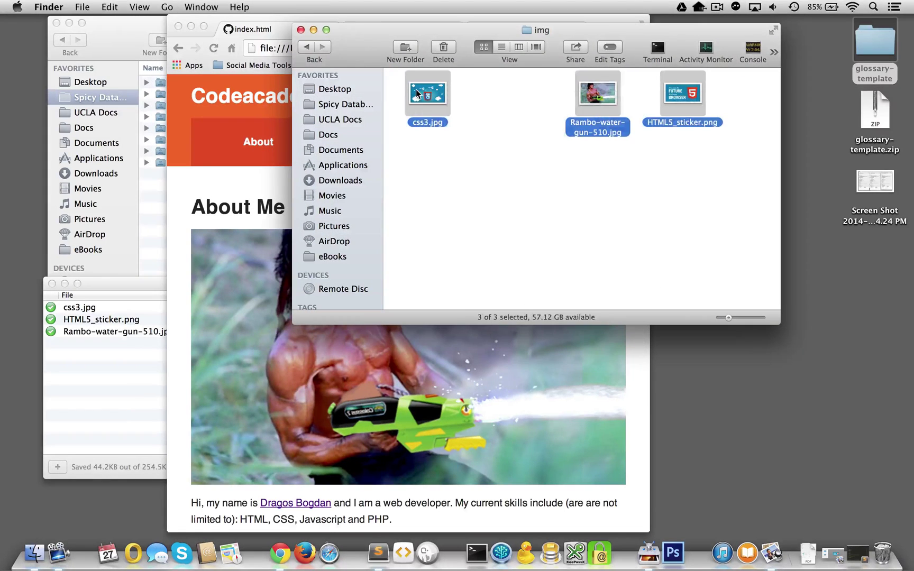
pyautogui.press('super+i')
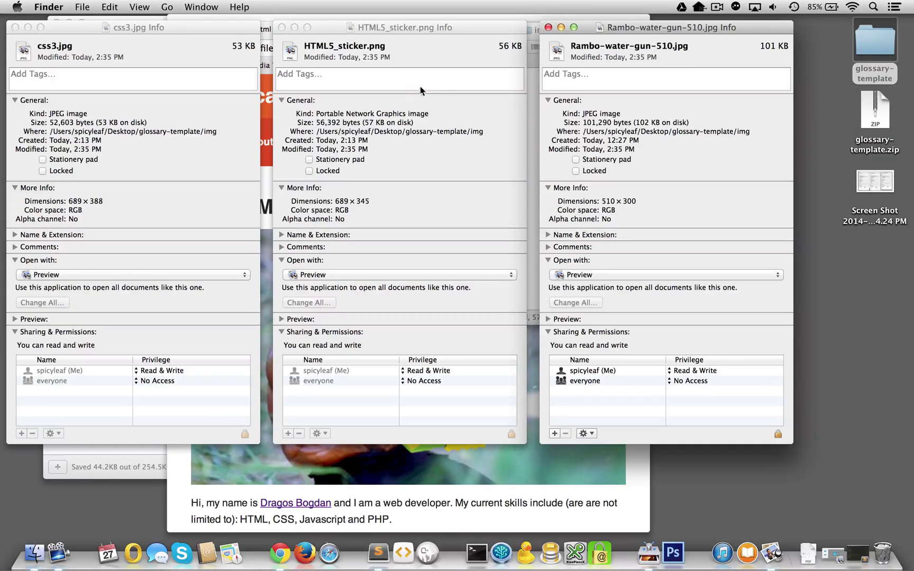
pyautogui.doubleClick(874, 186)
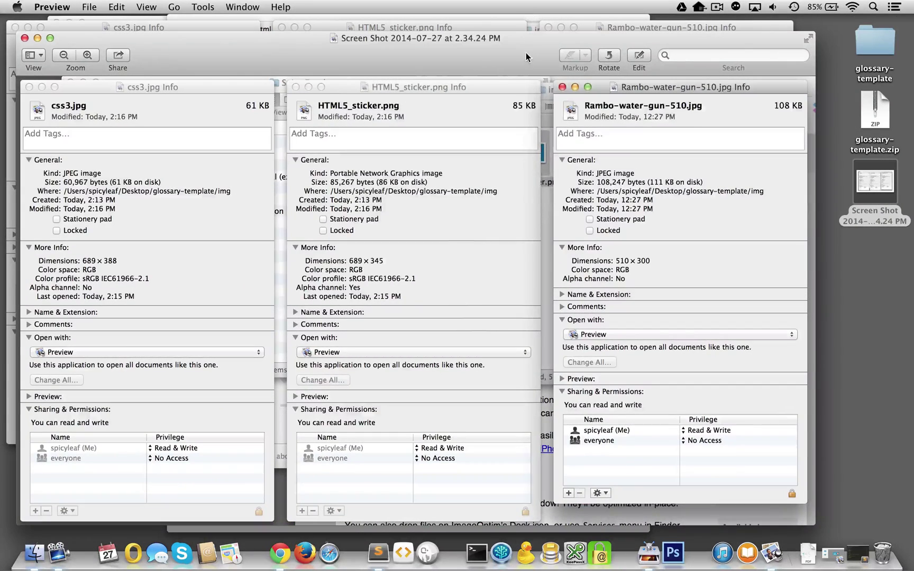
pyautogui.moveTo(526, 52); pyautogui.dragTo(521, 176)
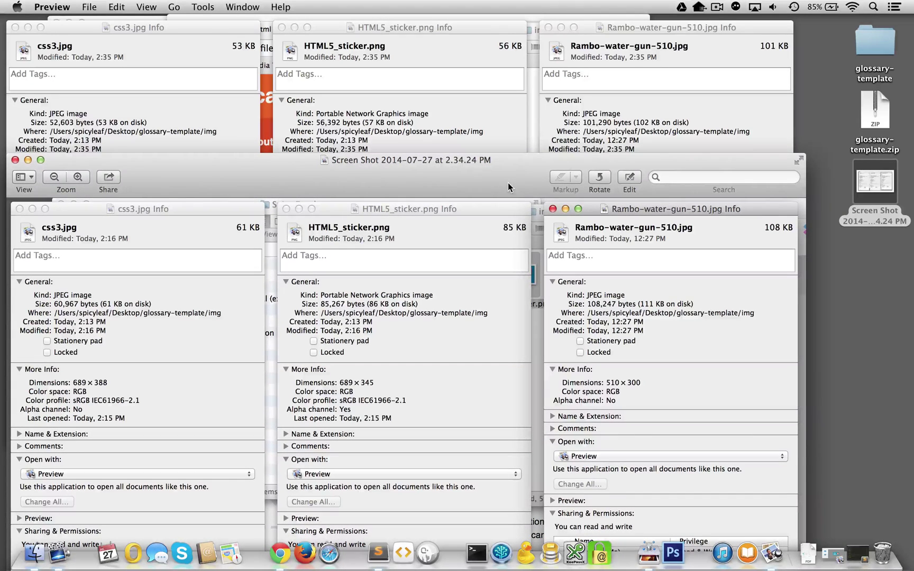
# Compare new 53/56/101 KB sizes with the old 61/85/108 KB, then close the screenshot
pyautogui.press('super+shift+4')
pyautogui.press('Escape')
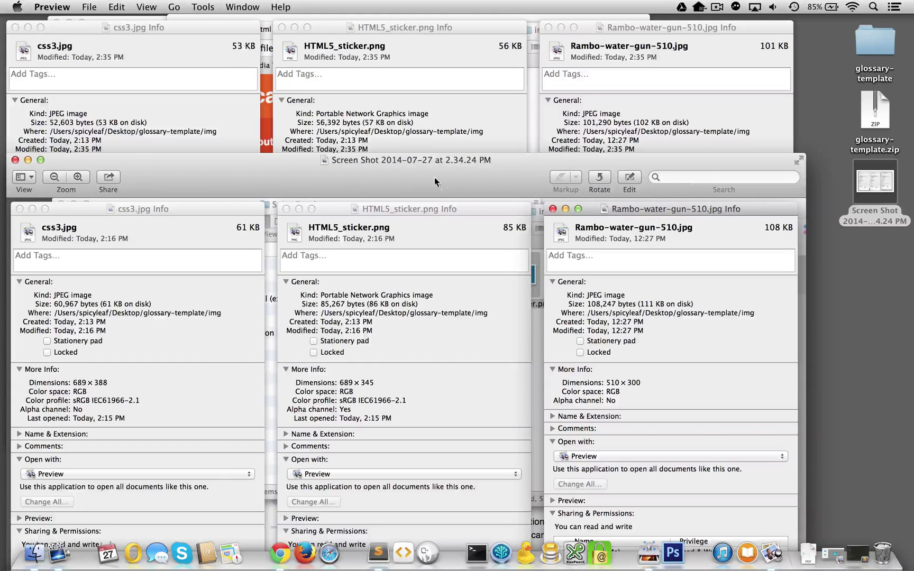
pyautogui.press('super+shift+4')
pyautogui.press('super+shift+4')
pyautogui.press('Escape')
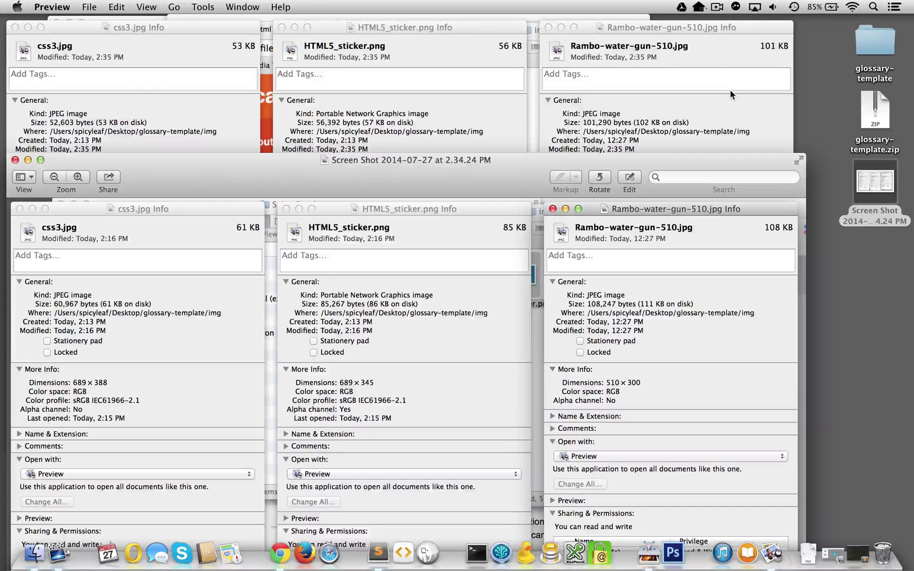
pyautogui.press('super+q')
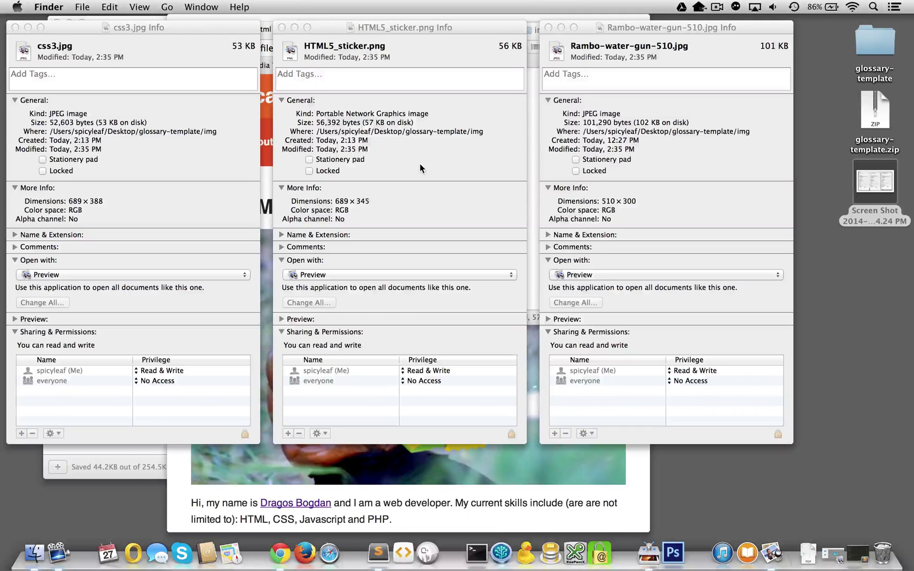
# Bring Chrome forward on the ImageOptim website and enlarge the window
pyautogui.click(507, 503)
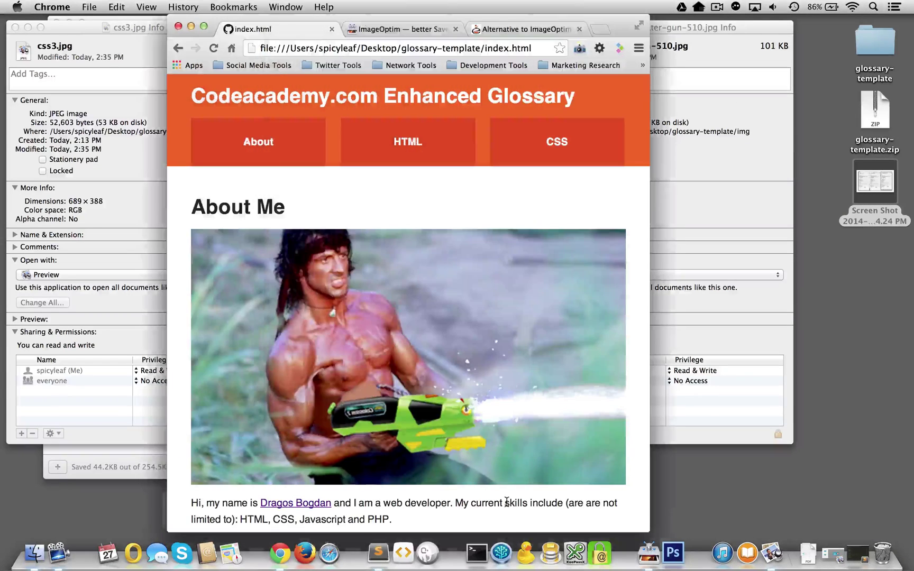
pyautogui.click(406, 28)
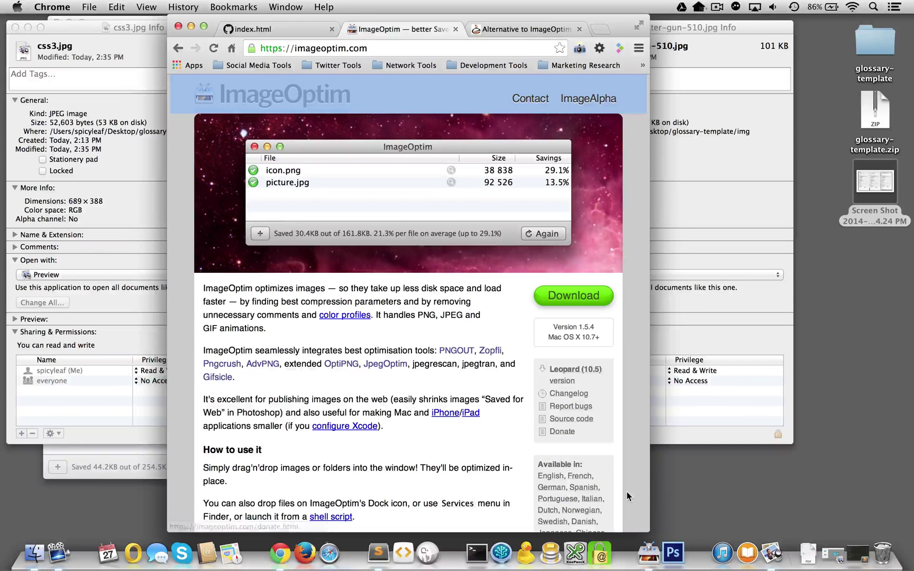
pyautogui.moveTo(649, 531); pyautogui.dragTo(847, 501)
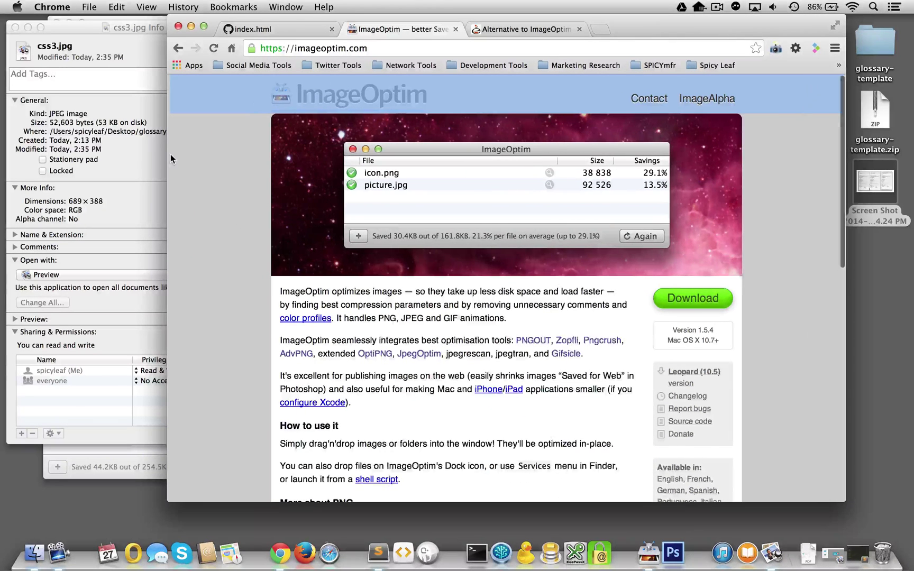
pyautogui.moveTo(167, 152); pyautogui.dragTo(40, 155)
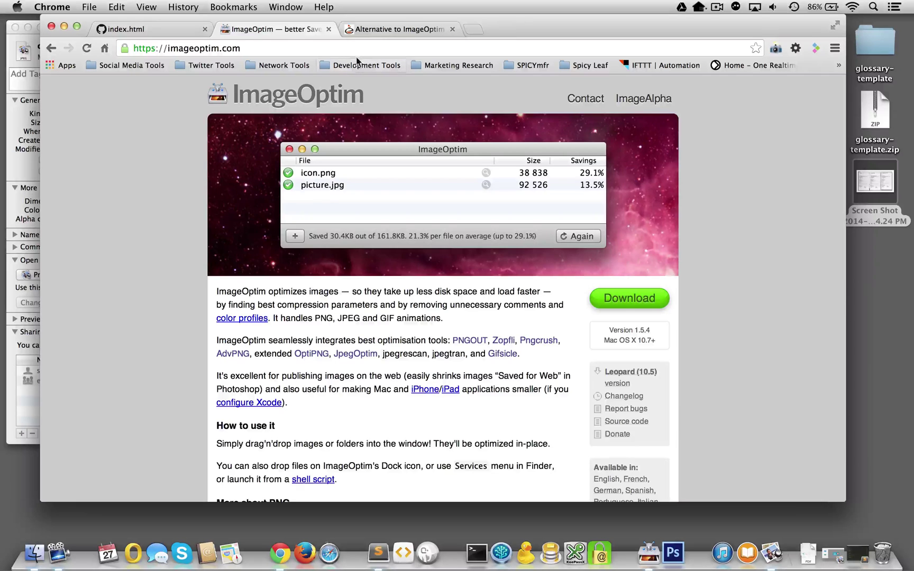
# Read the EllisLab forum thread "Alternative to ImageOptim for Windows?"
pyautogui.click(376, 31)
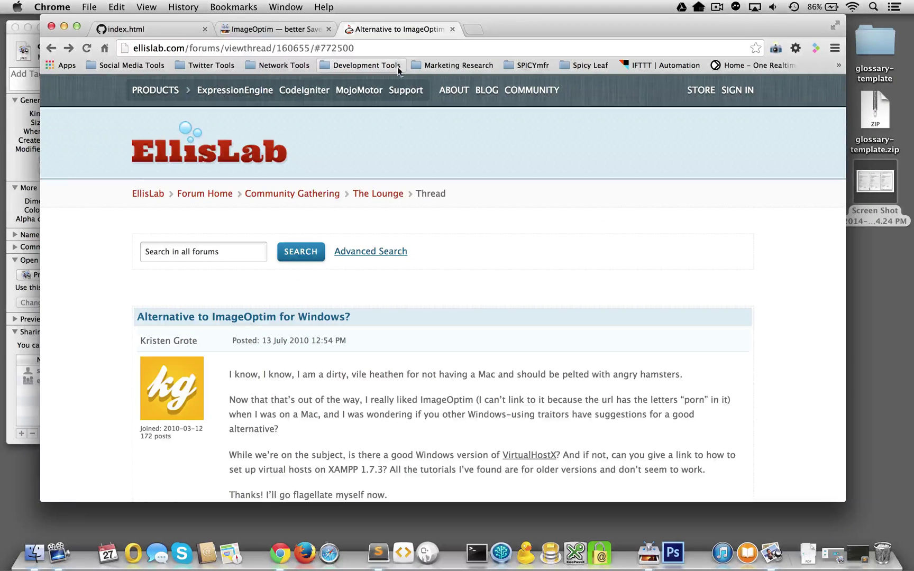
pyautogui.scroll(-5, 350, 392)
pyautogui.scroll(-10, 350, 392)
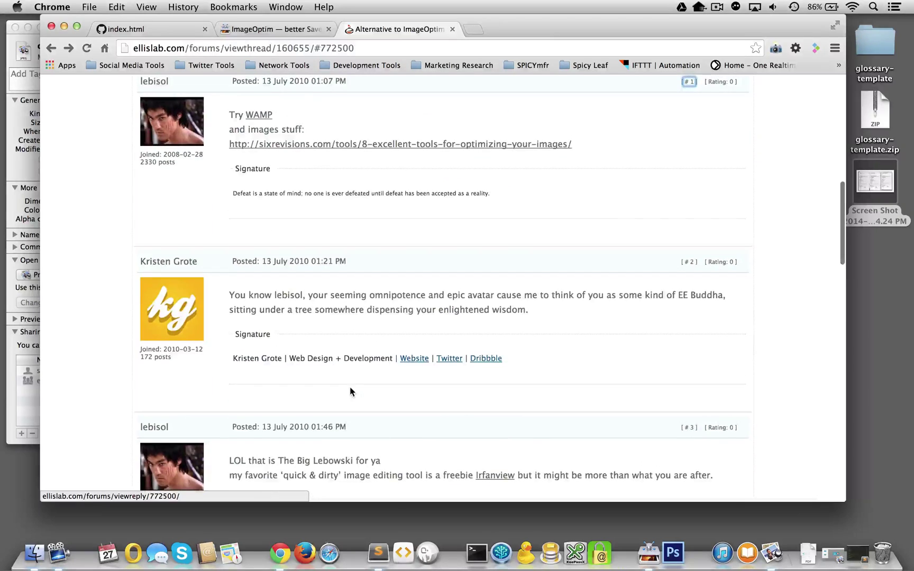
pyautogui.scroll(5, 351, 391)
pyautogui.scroll(15, 350, 391)
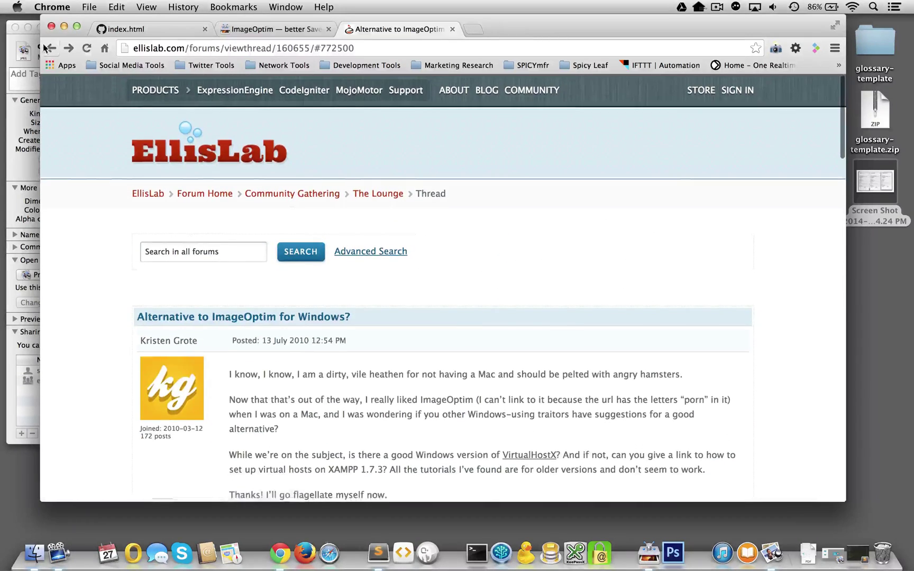
# Return to the "imageoptim for windows" Google results and open the Softonic download listing
pyautogui.click(52, 48)
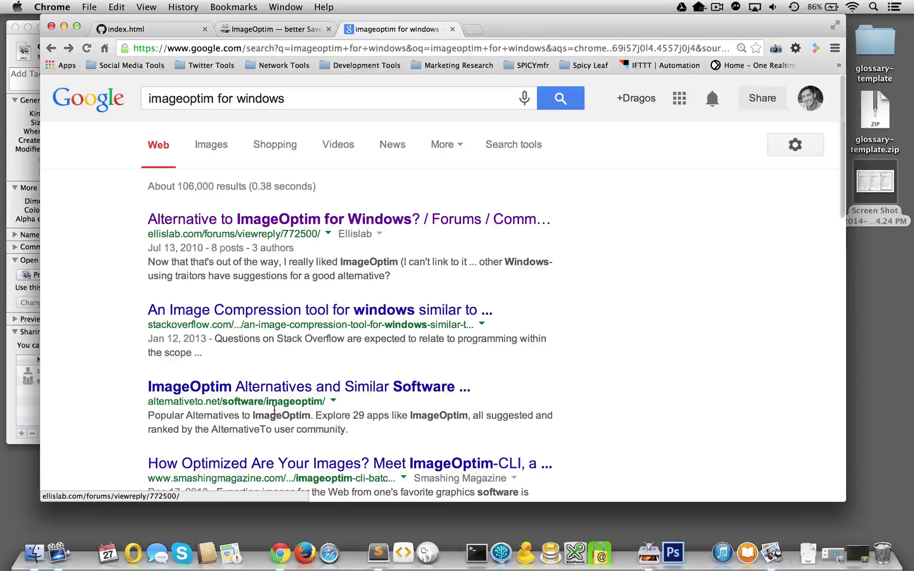
pyautogui.scroll(-3, 274, 411)
pyautogui.scroll(-5, 265, 419)
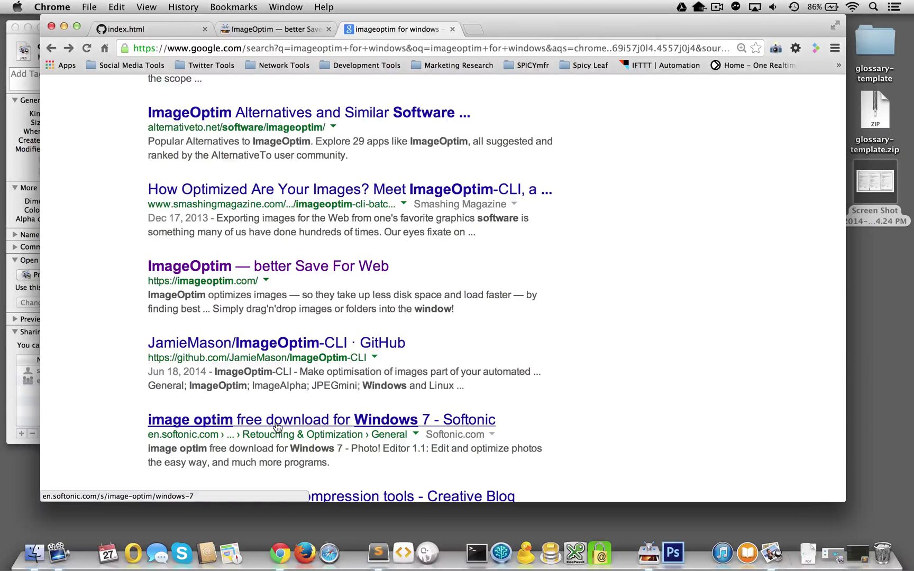
pyautogui.click(277, 427)
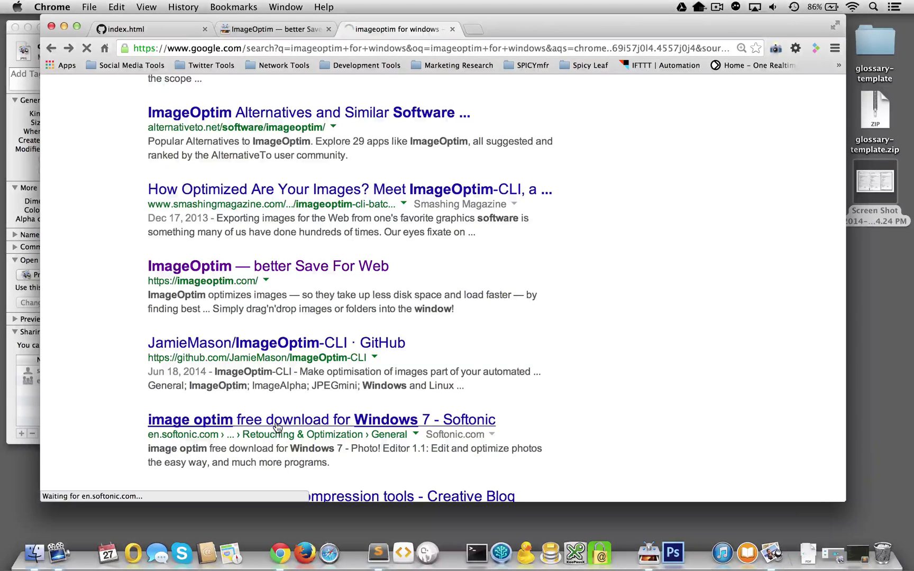